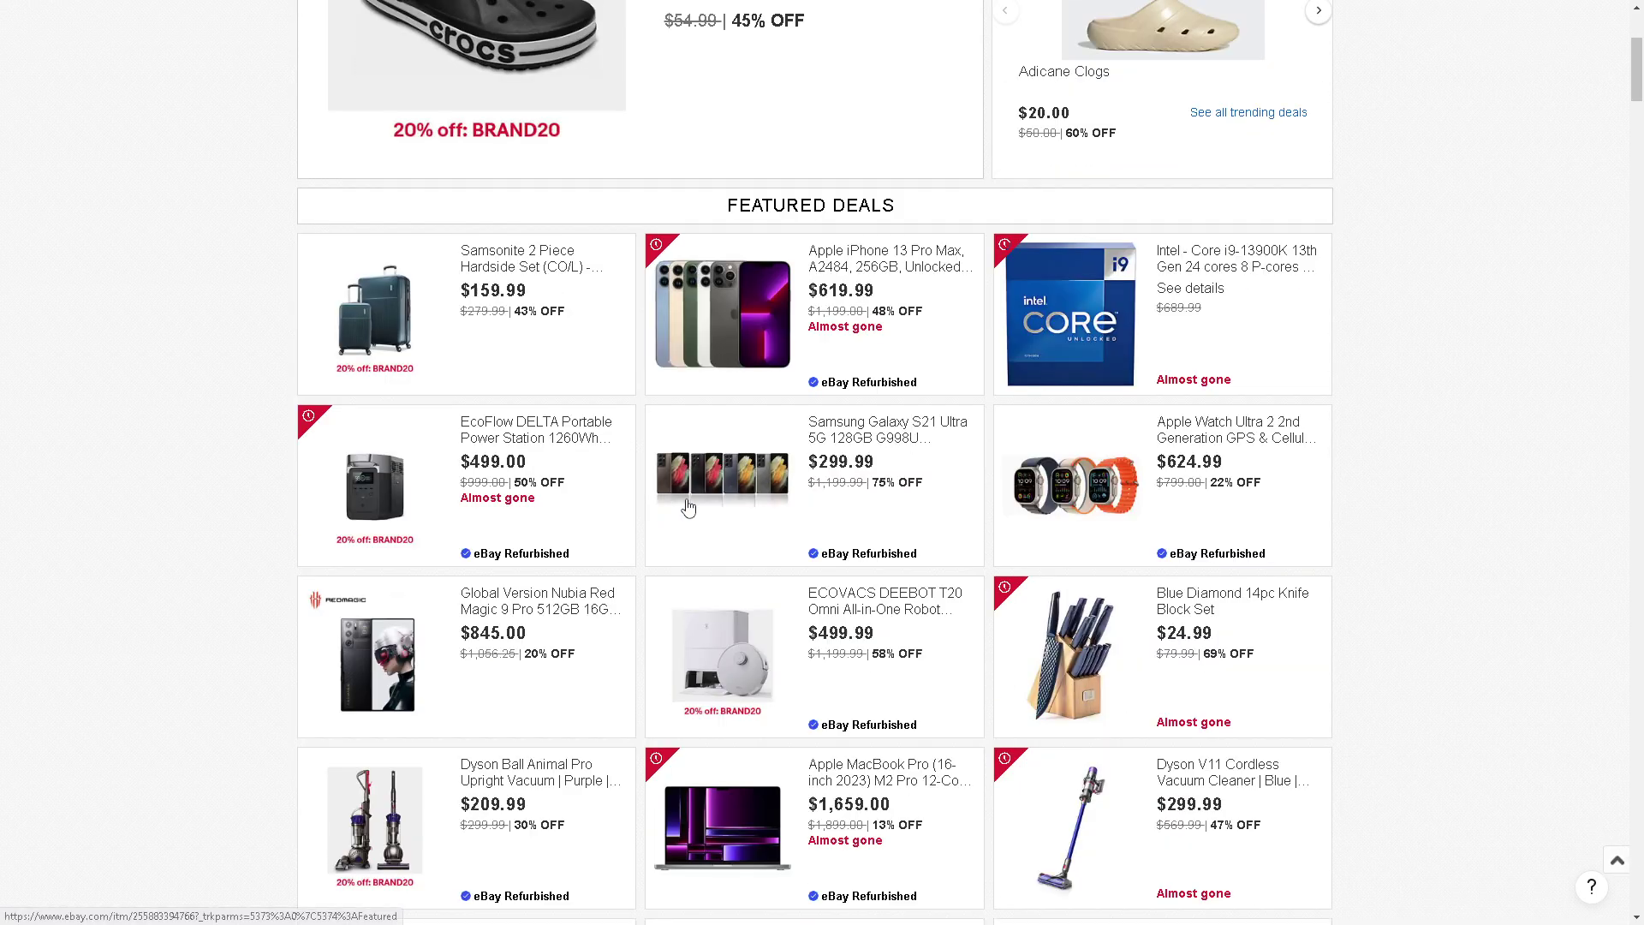
- Scroll down through the Featured Deals listings
scroll(688, 508, down, 2)
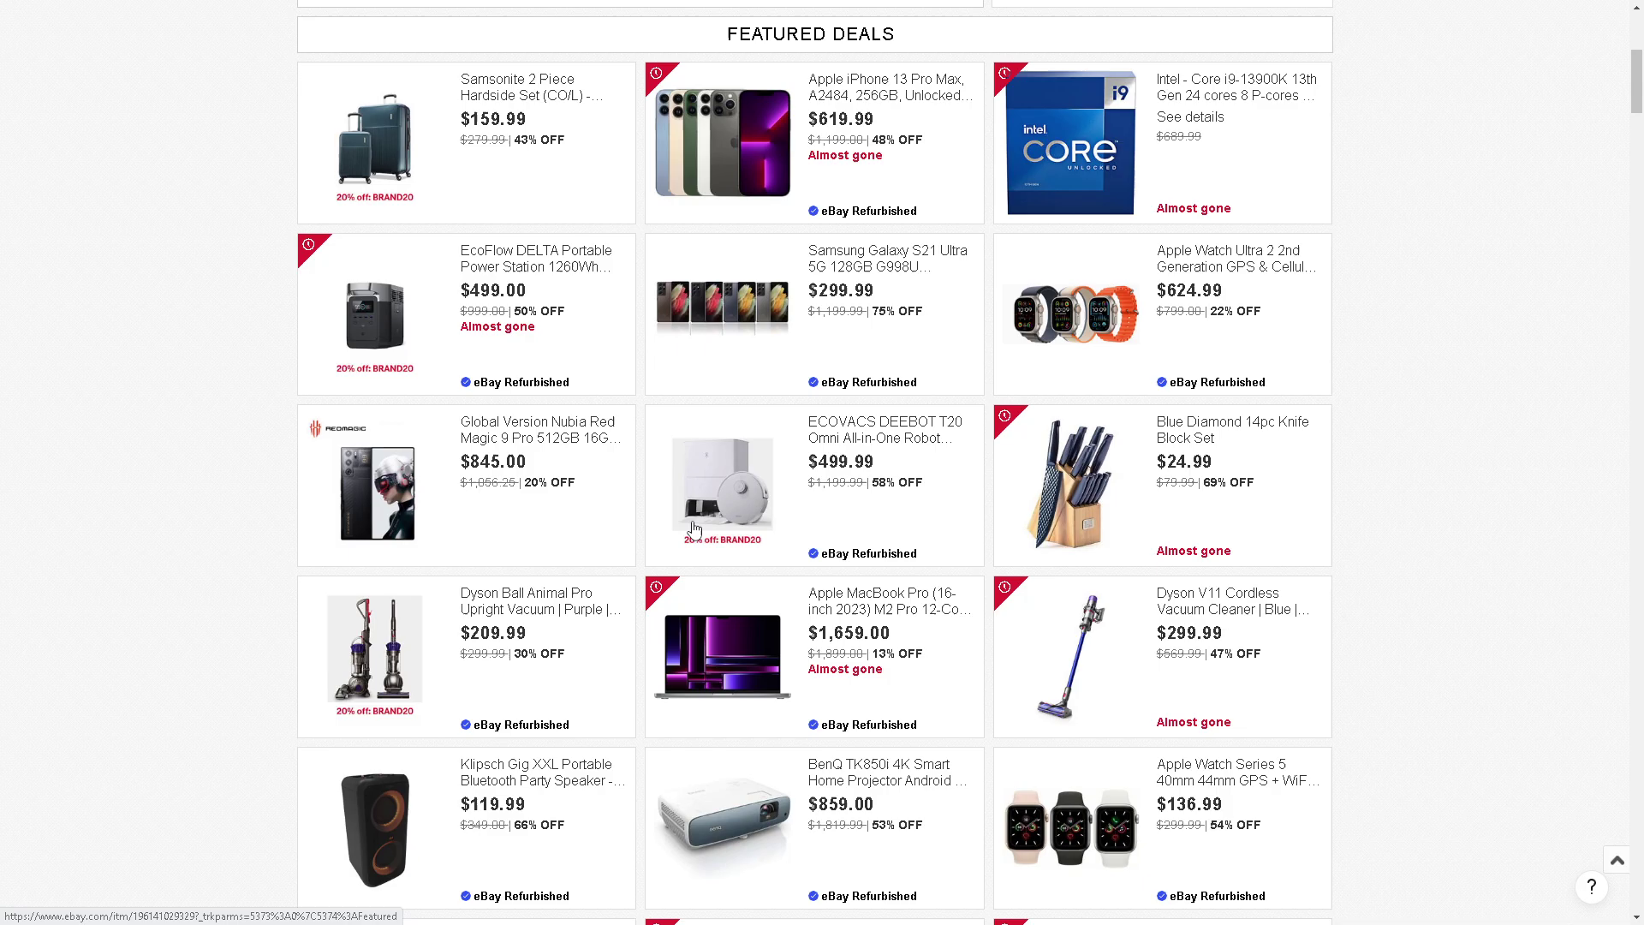
scroll(723, 448, down, 2)
scroll(724, 554, down, 3)
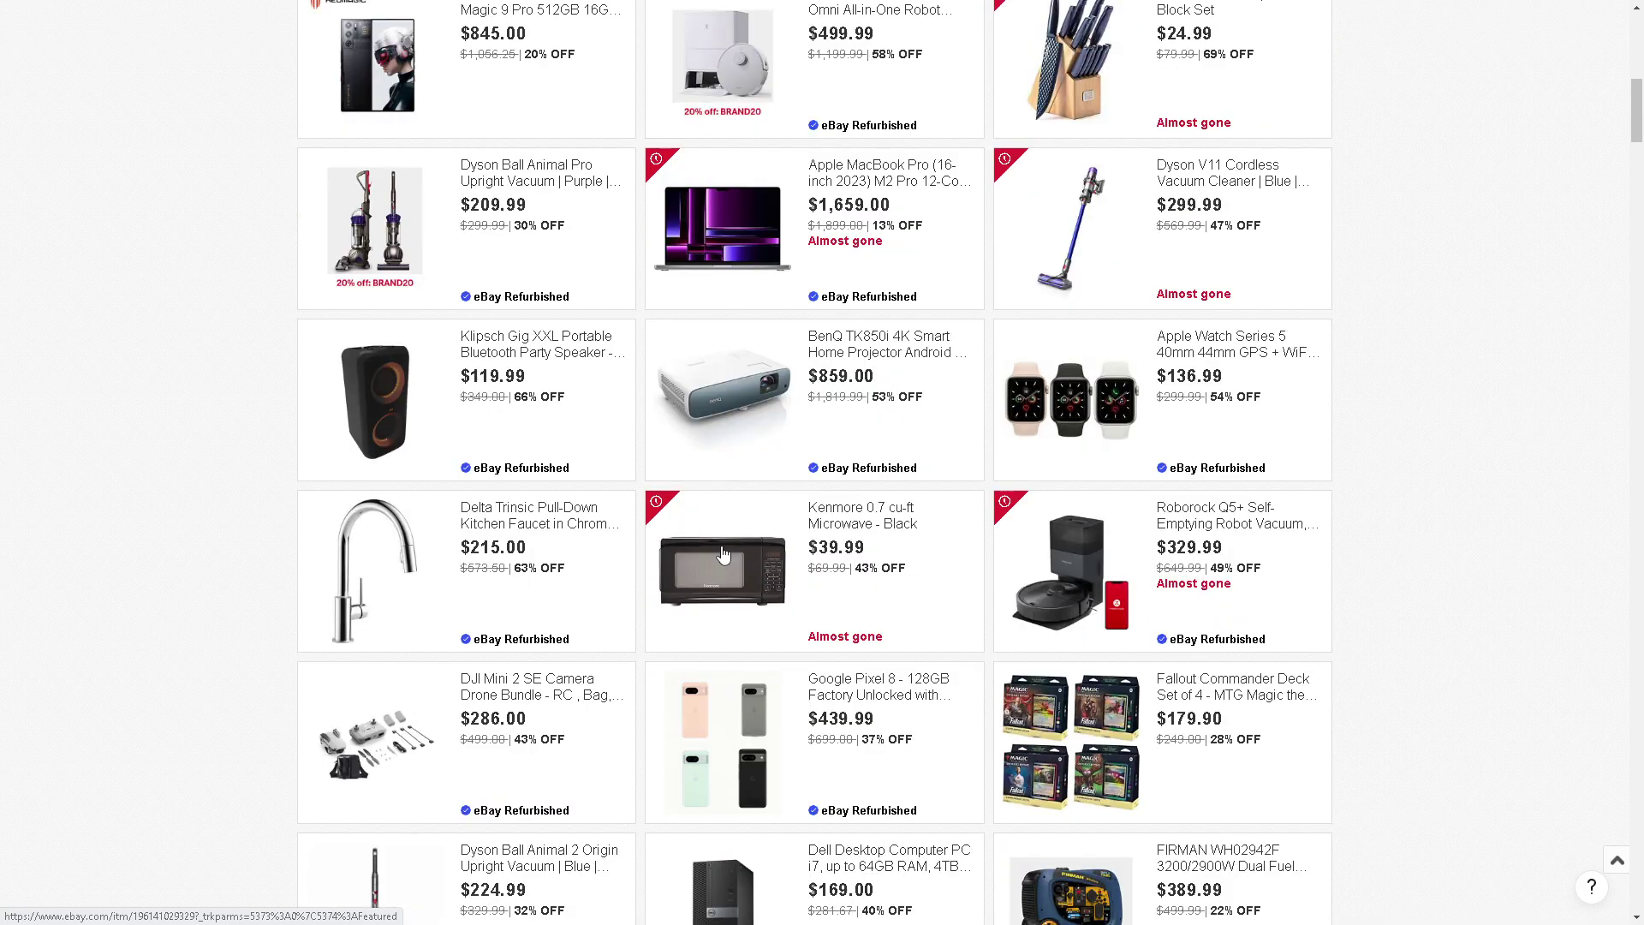
scroll(723, 554, down, 2)
scroll(724, 554, down, 2)
scroll(724, 554, down, 4)
scroll(723, 554, down, 4)
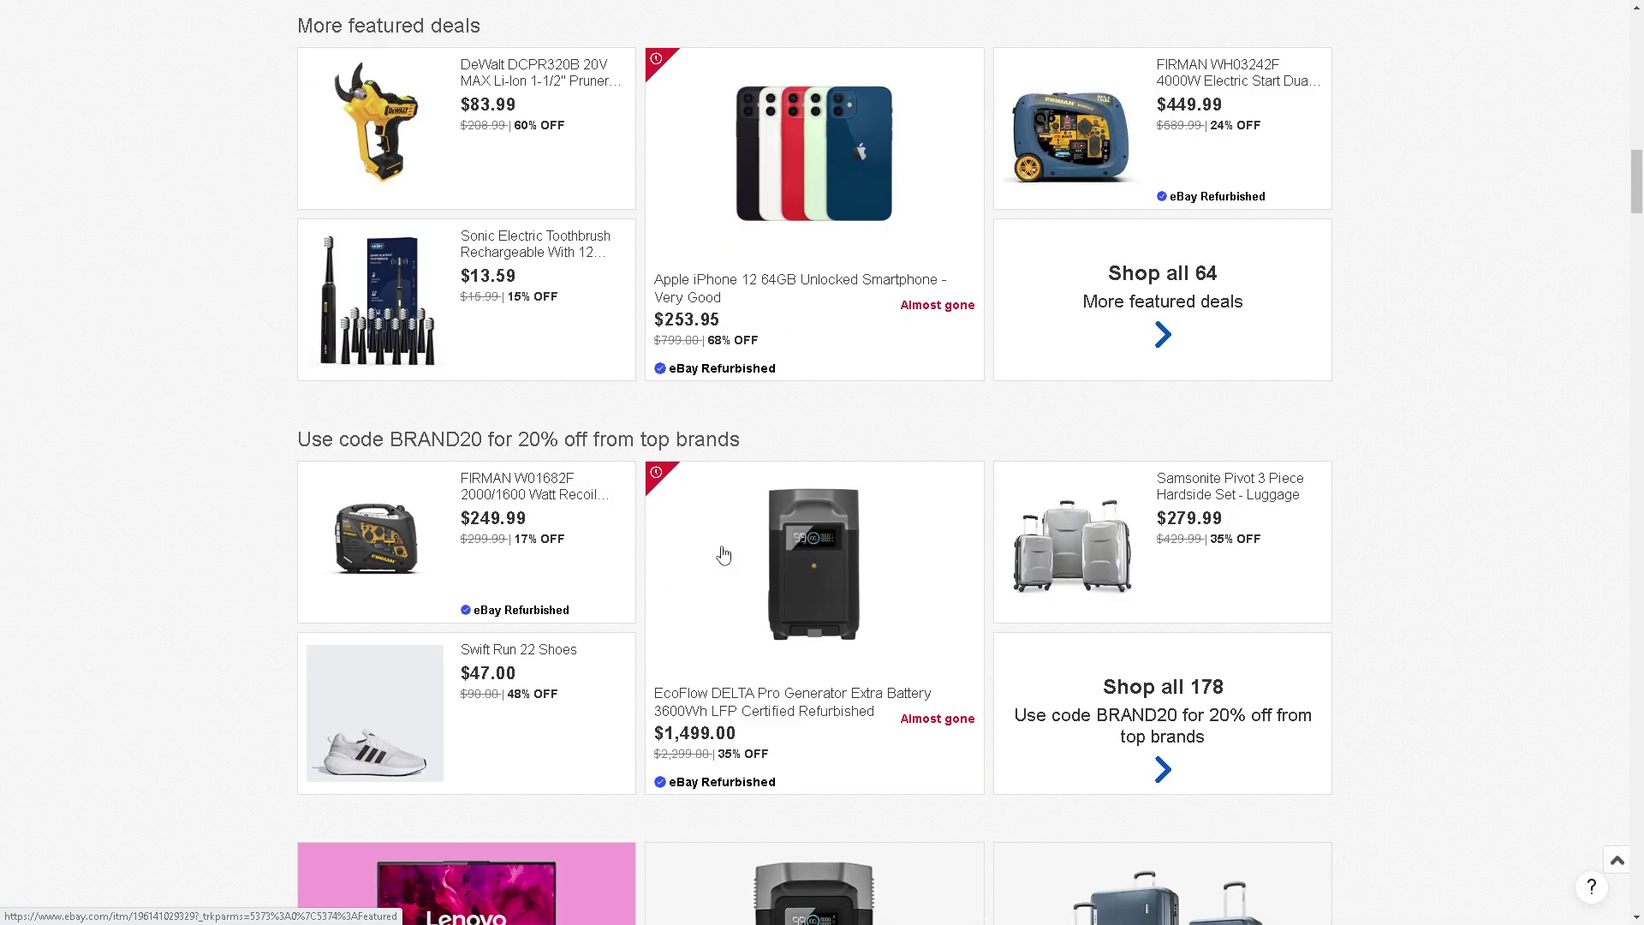
scroll(724, 554, down, 7)
scroll(724, 554, down, 2)
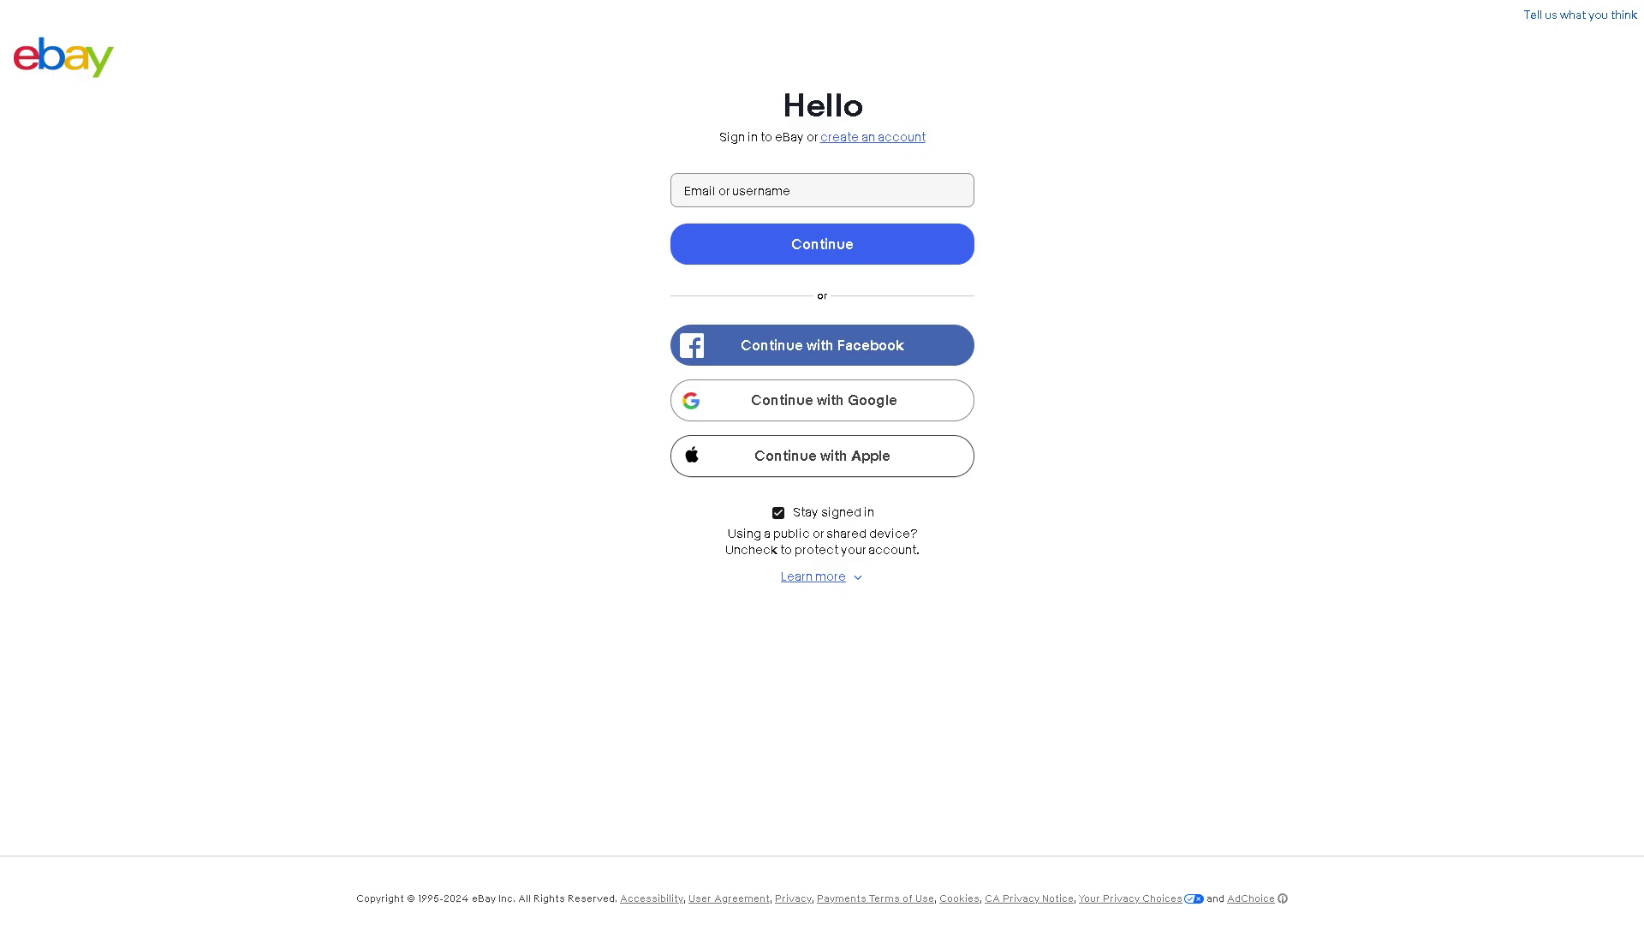
- Start creating a new eBay account from the sign-in page
click(872, 137)
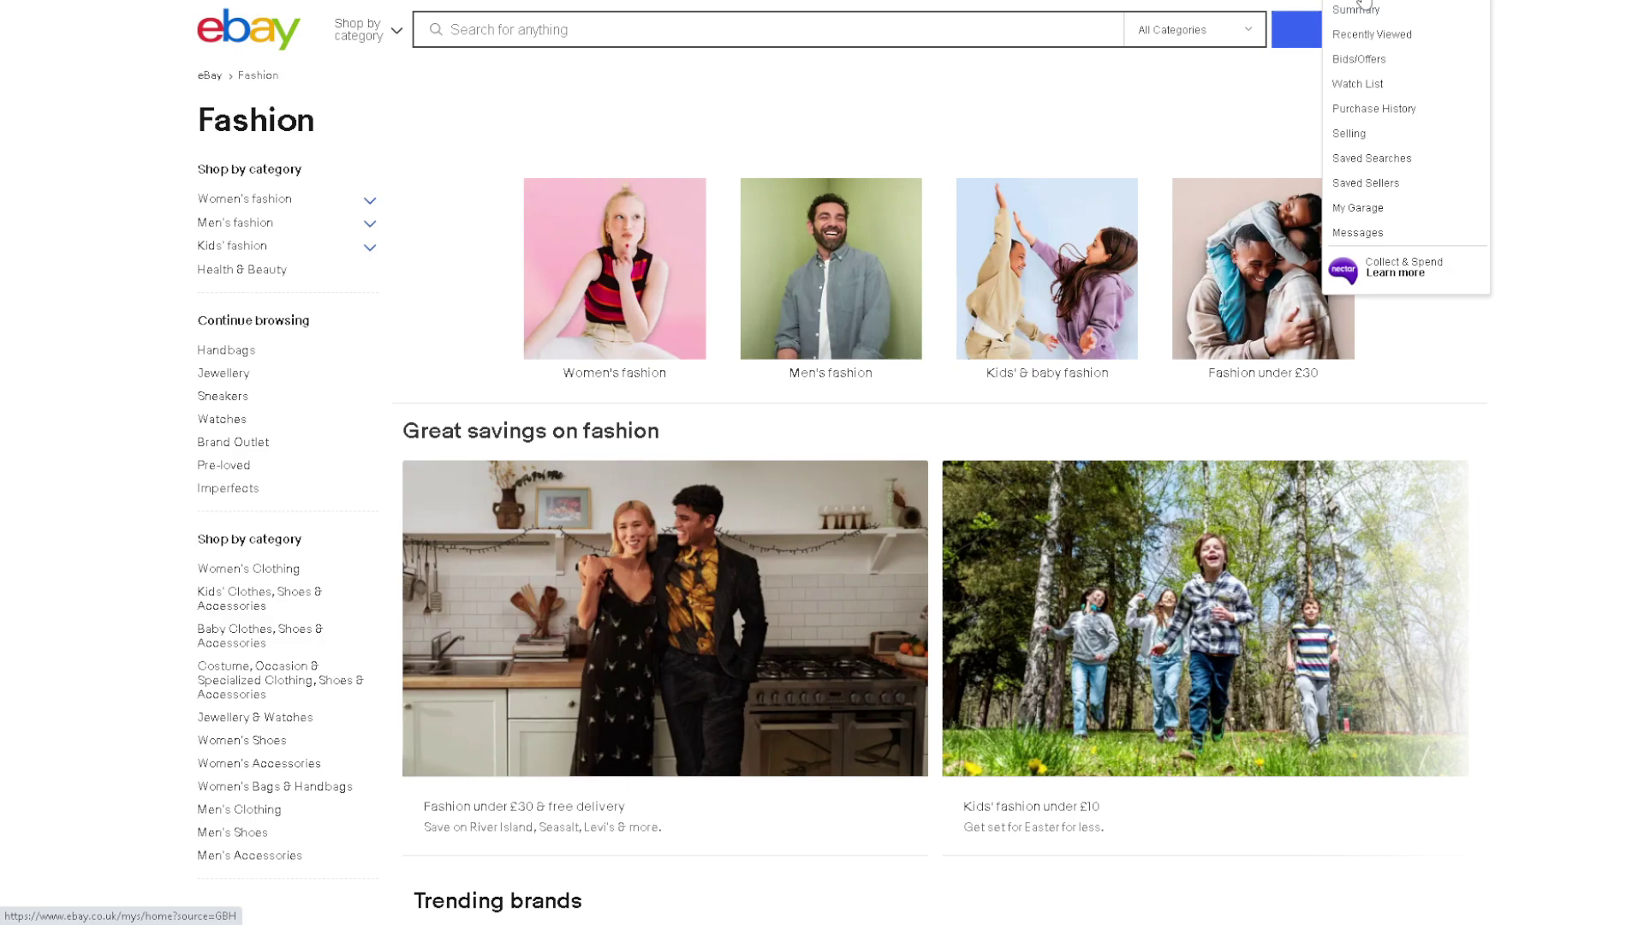
- Open the My eBay Summary and scroll its activity, including the recently viewed Dyson heater
mouse_move(1365, 1)
click(1371, 15)
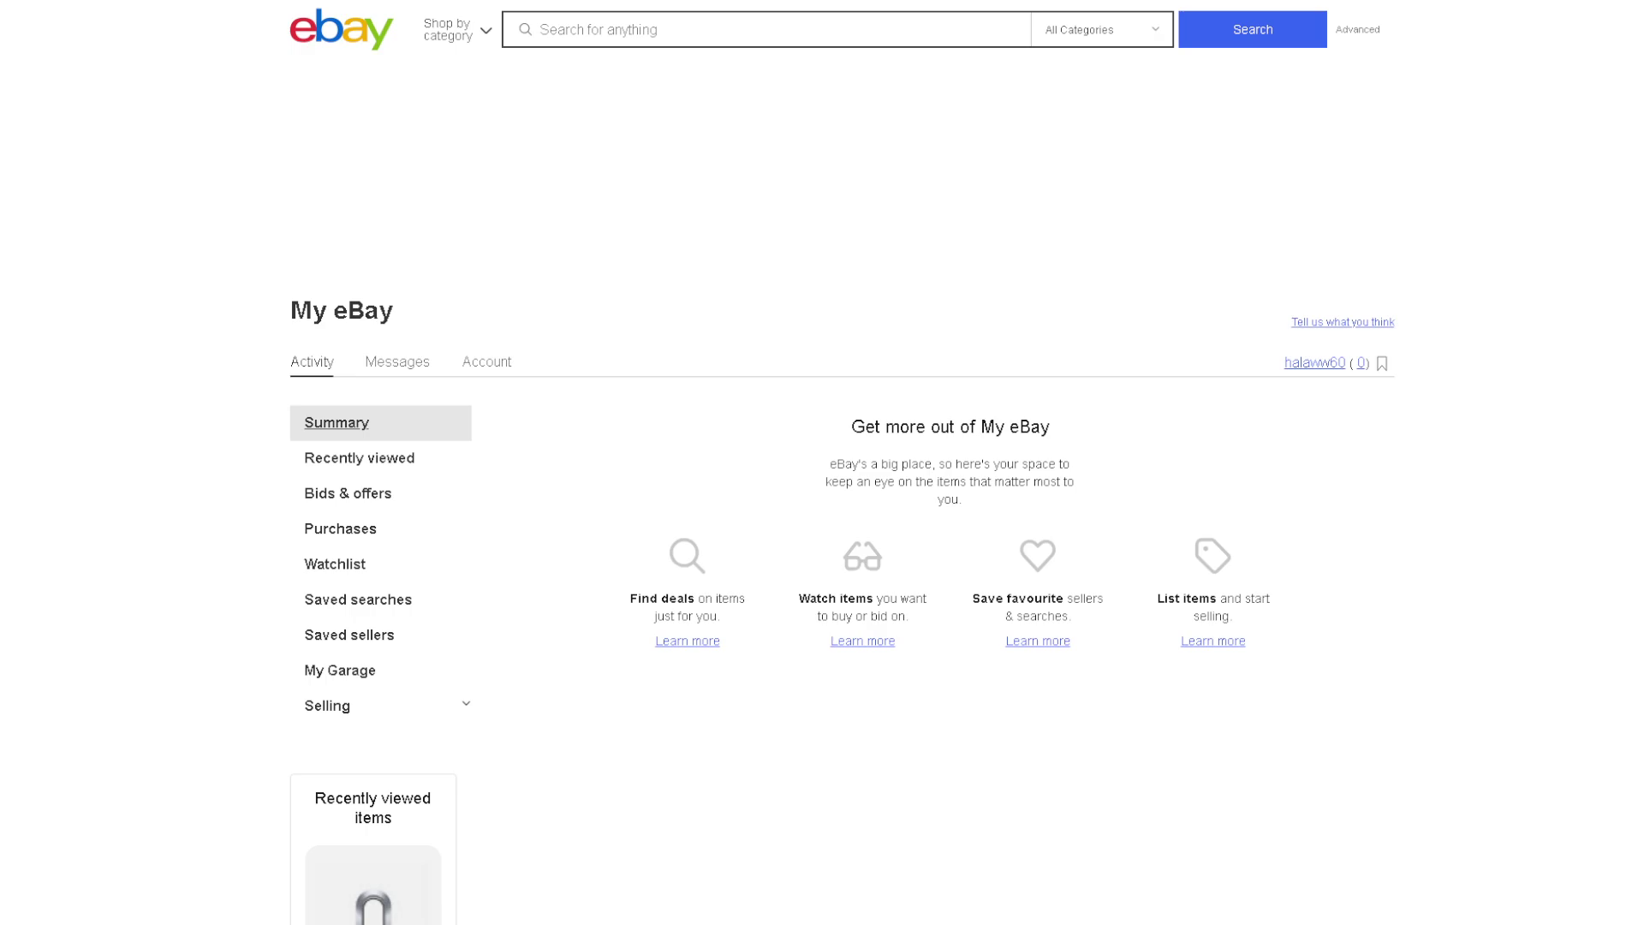
scroll(621, 428, down, 1)
scroll(620, 428, down, 1)
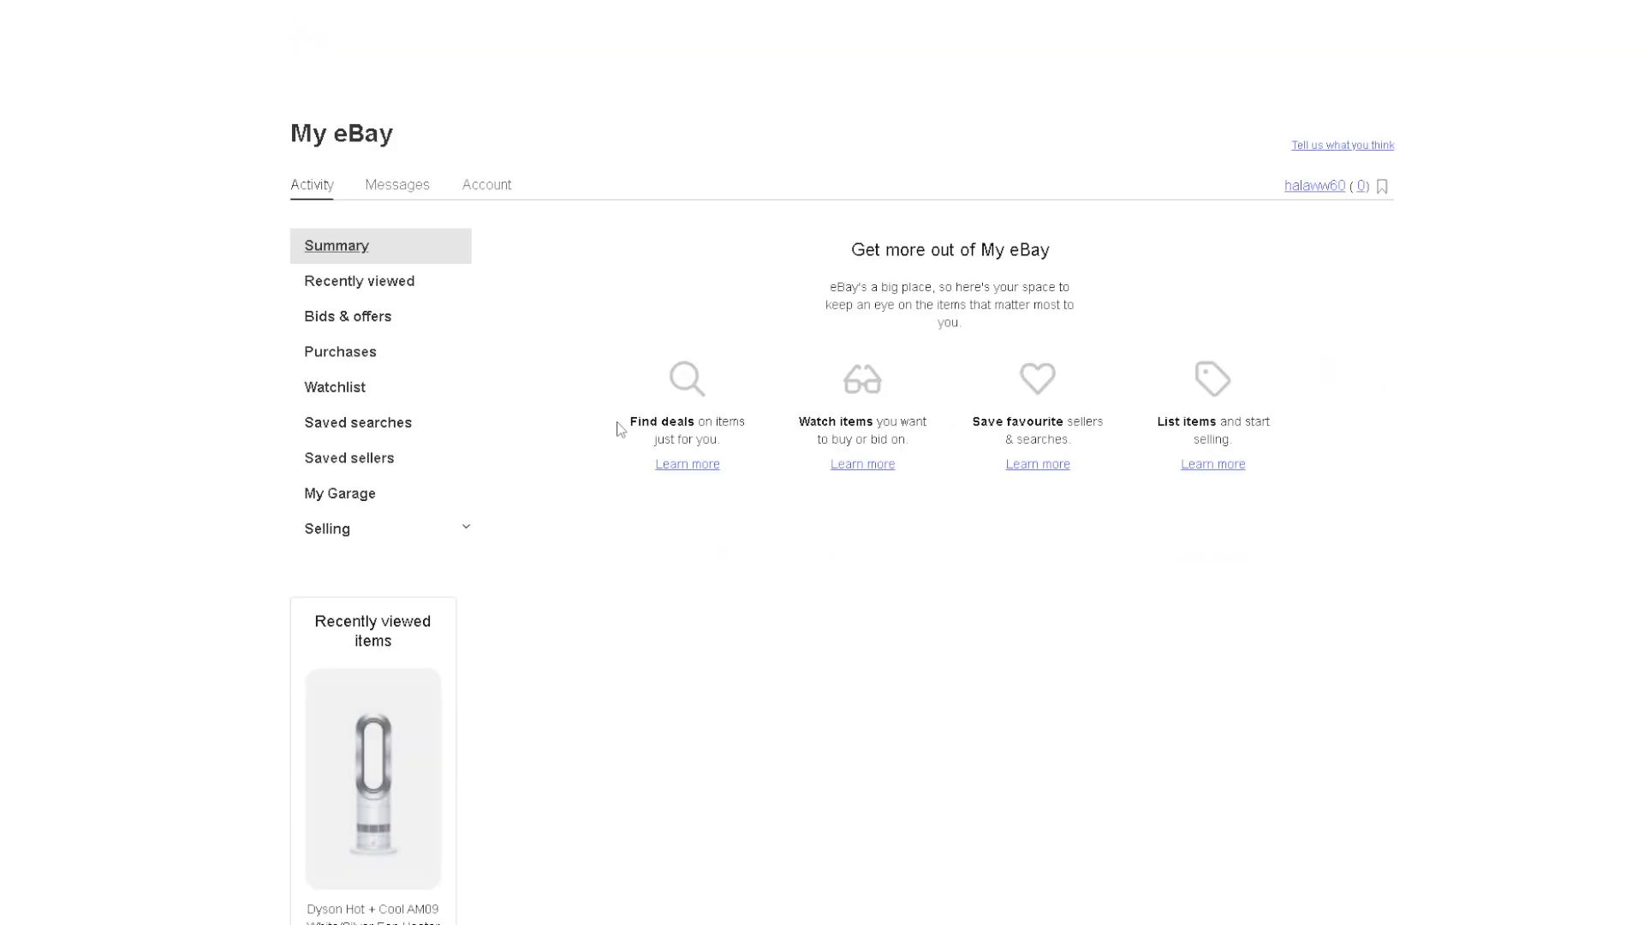
scroll(620, 428, down, 1)
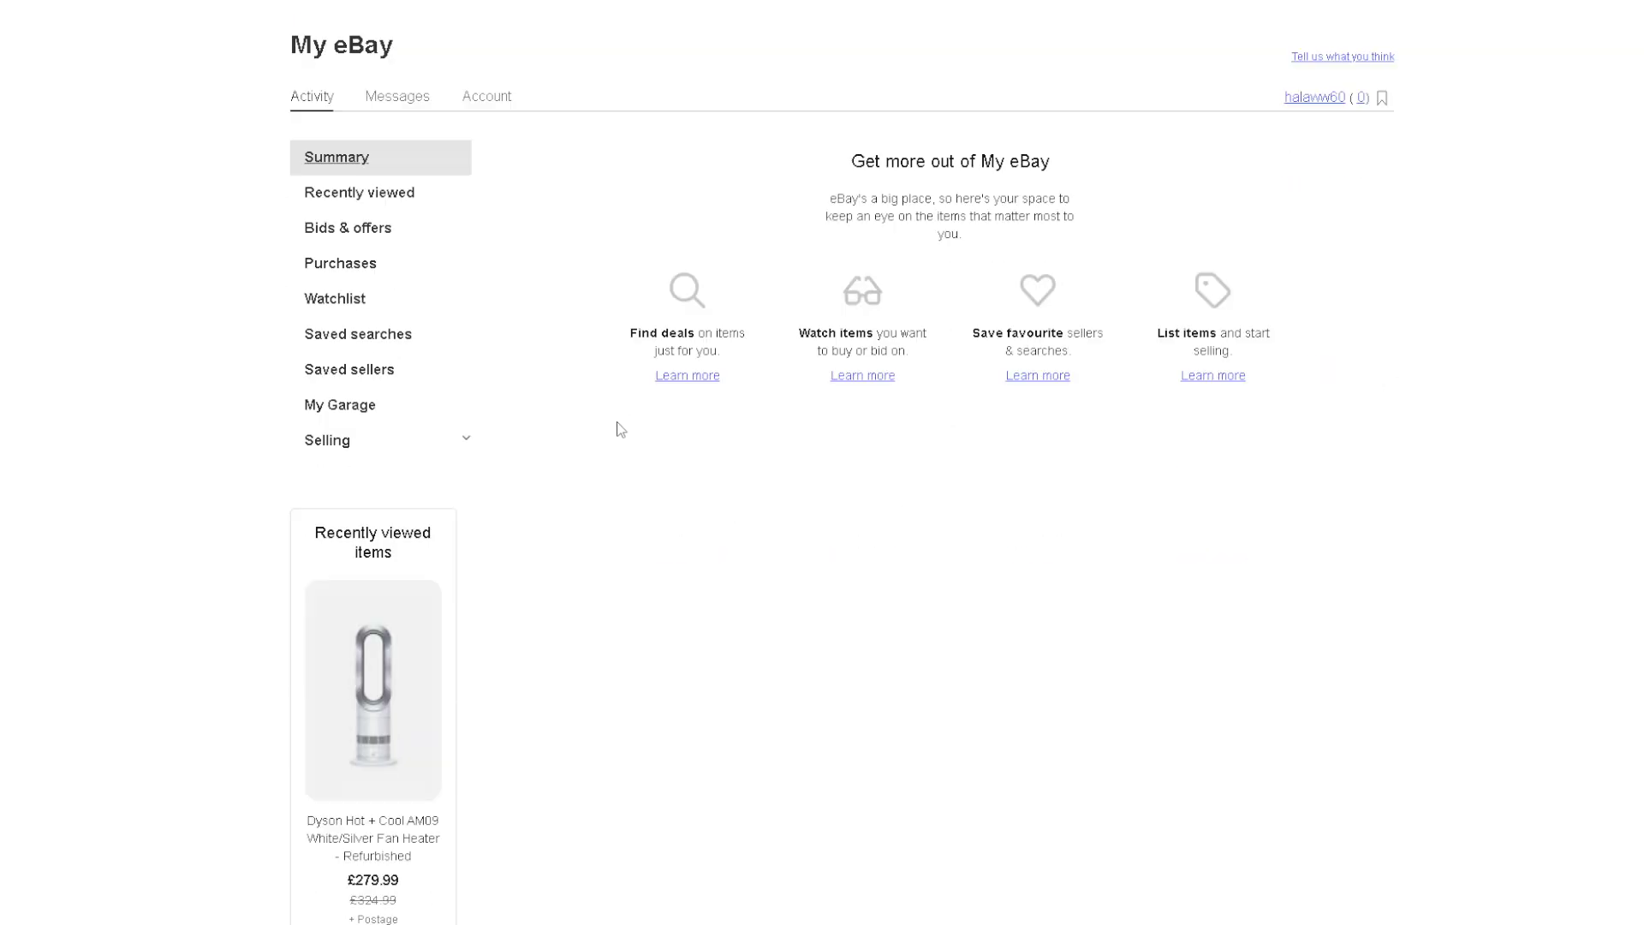
- Show the Account tab listing personal information, payment, selling and donation options
click(495, 107)
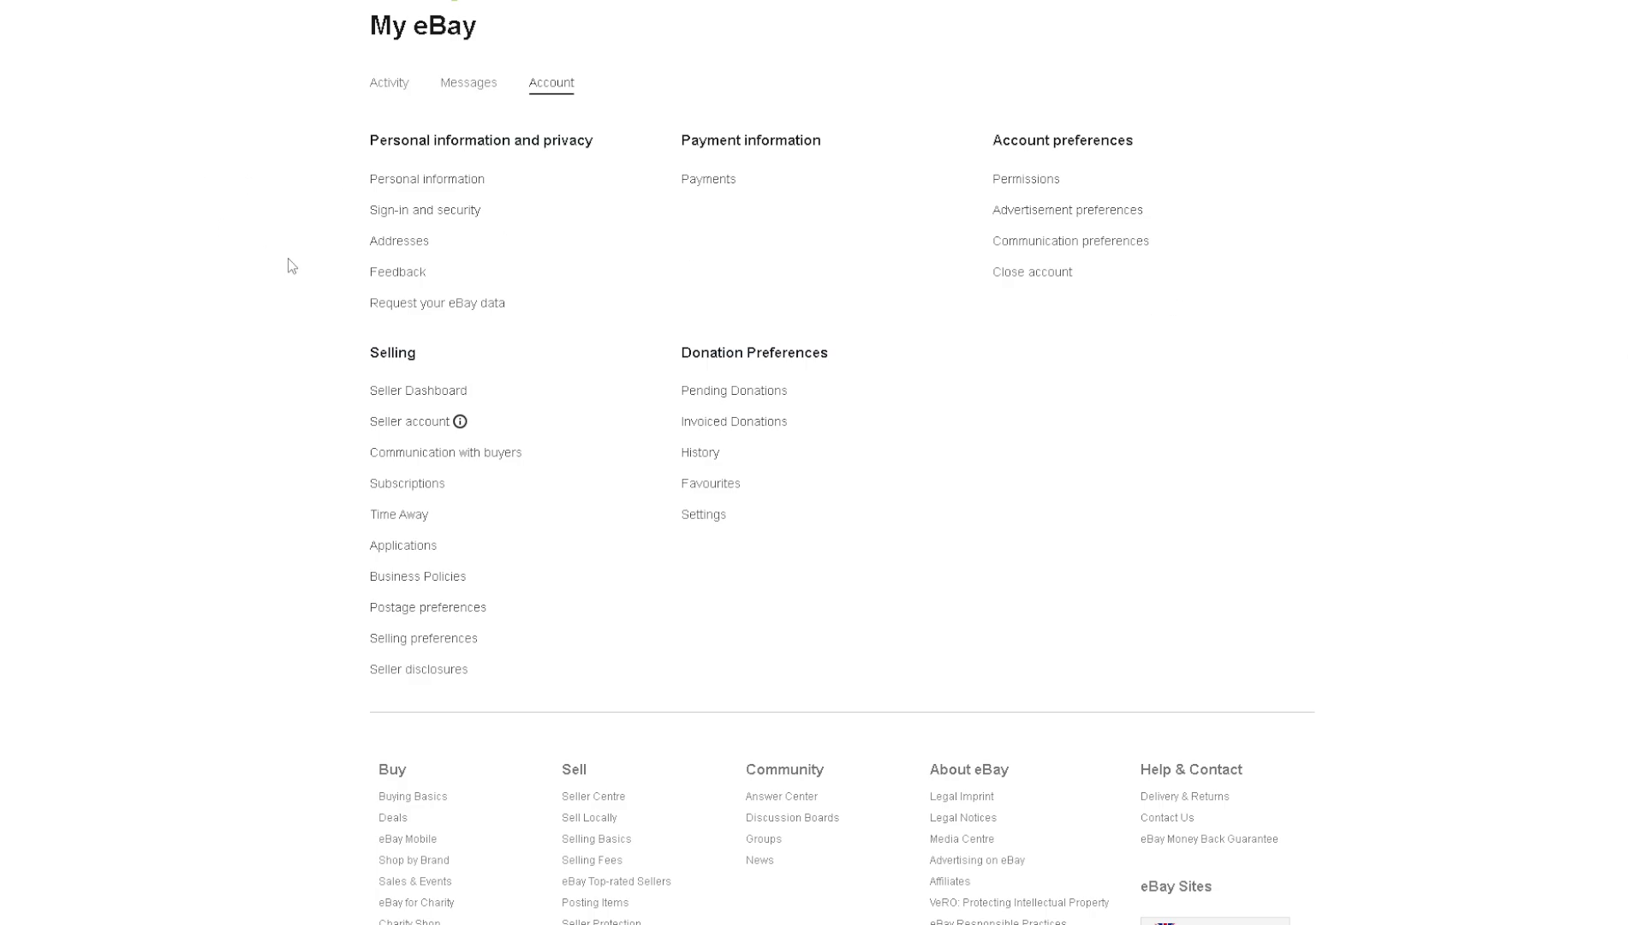
- Open the saved Addresses, edit the delivery address, then go to Help & Contact
click(399, 241)
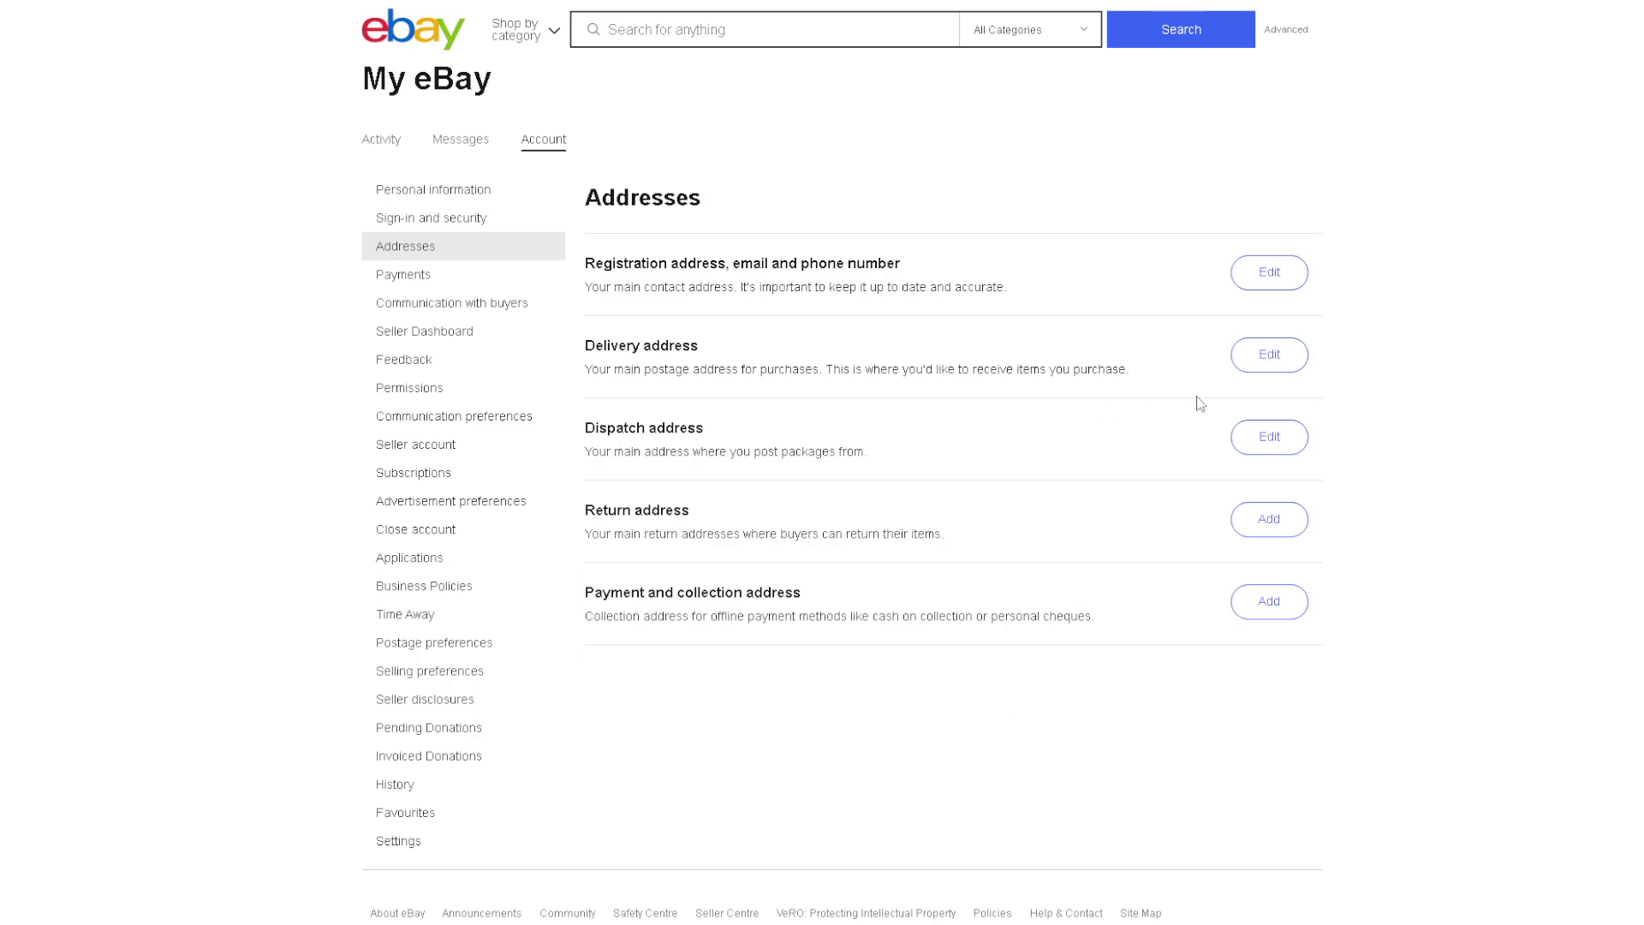
click(1269, 356)
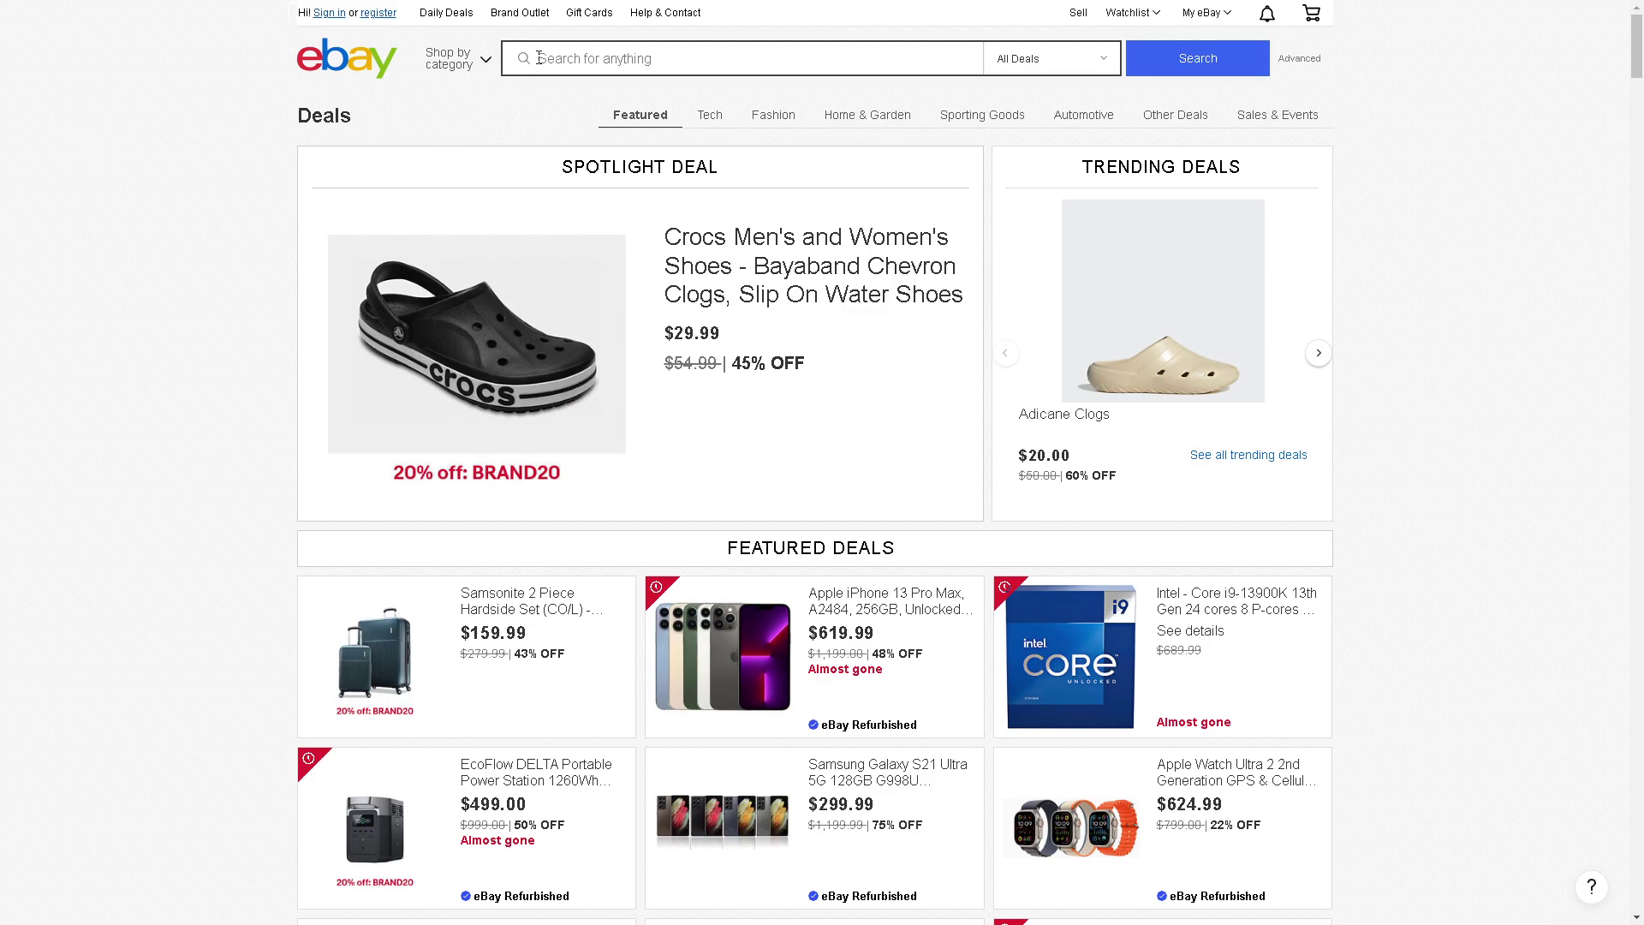
click(674, 15)
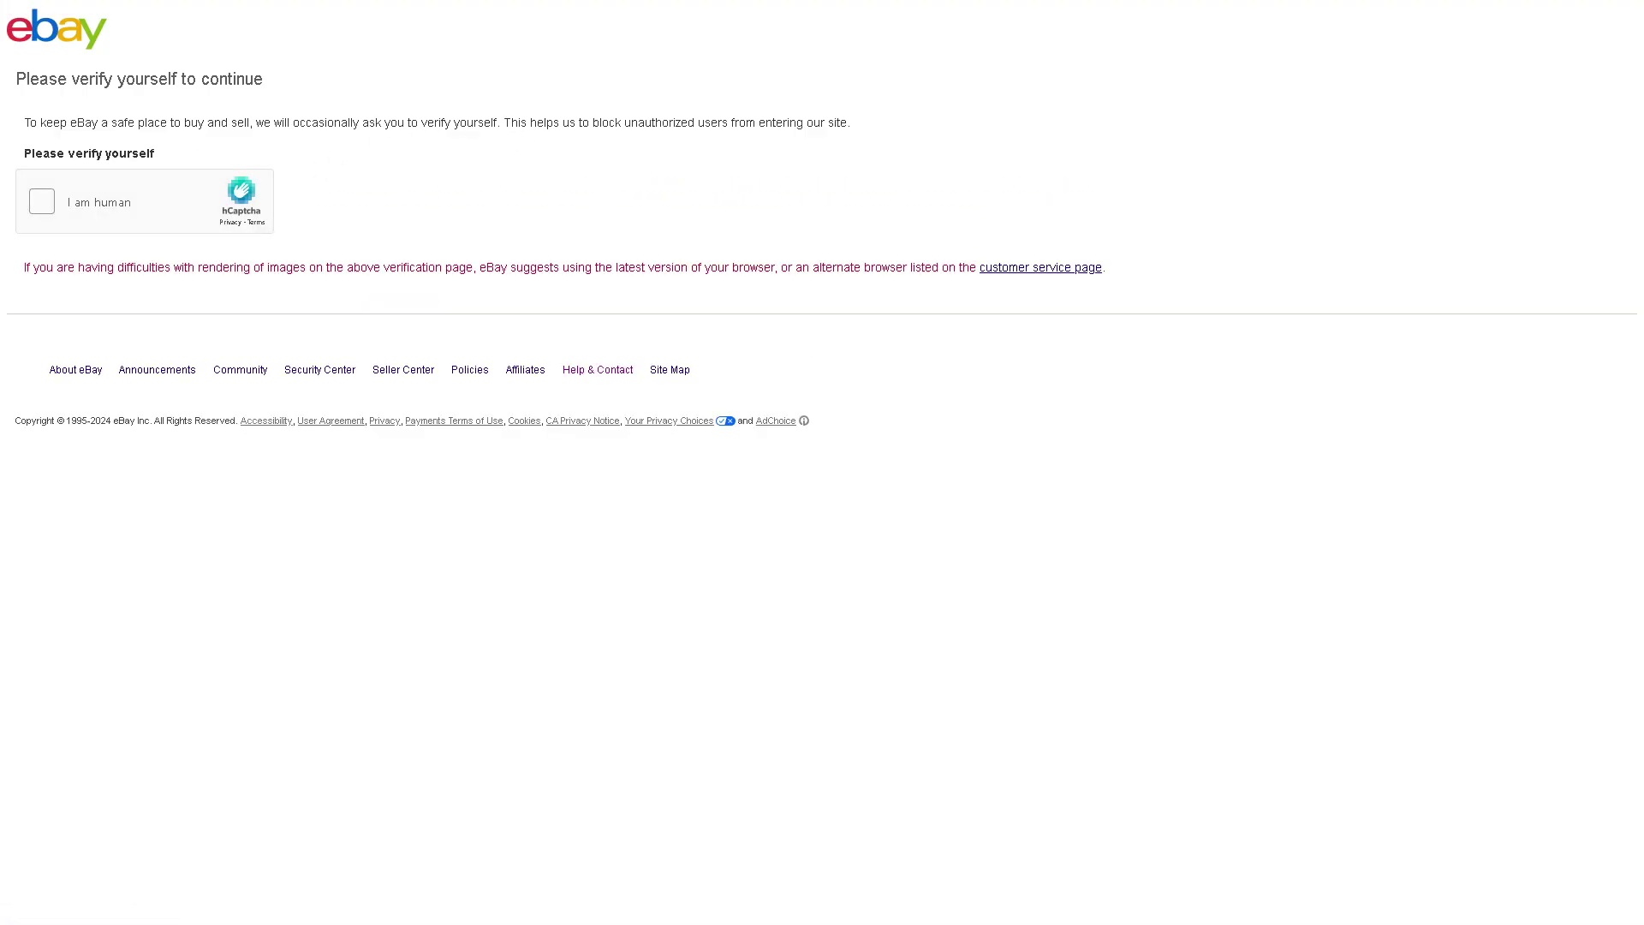
- Search Customer Service help for 'Changing registration country', dismissing the suggested articles
click(643, 223)
text(Changing registration country)
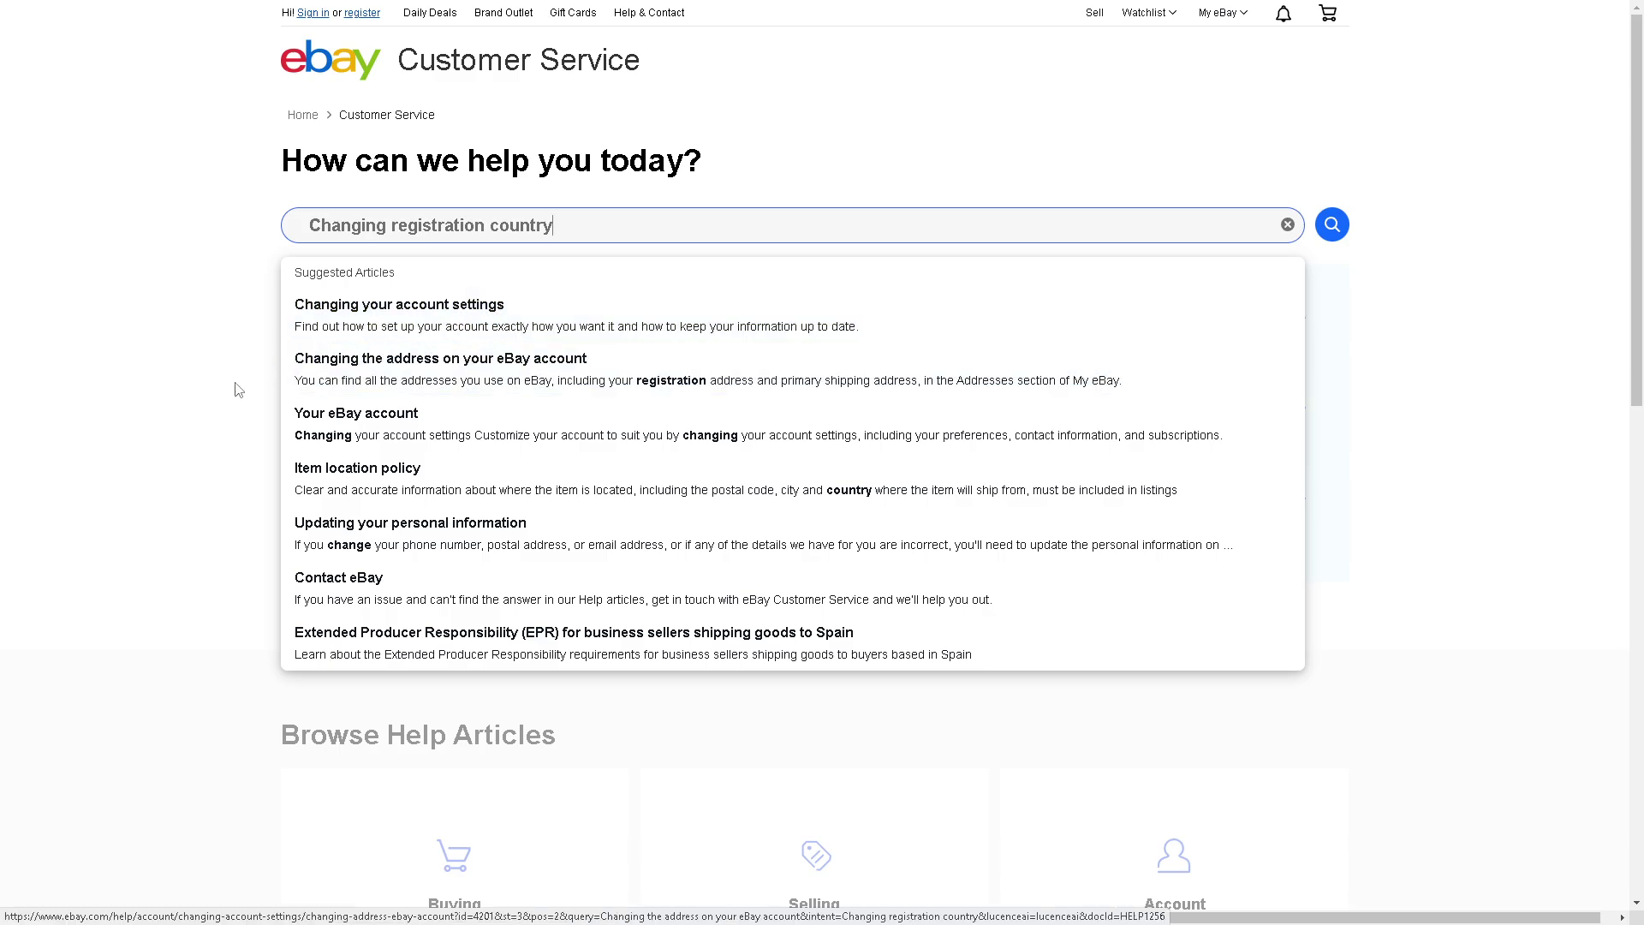
click(167, 398)
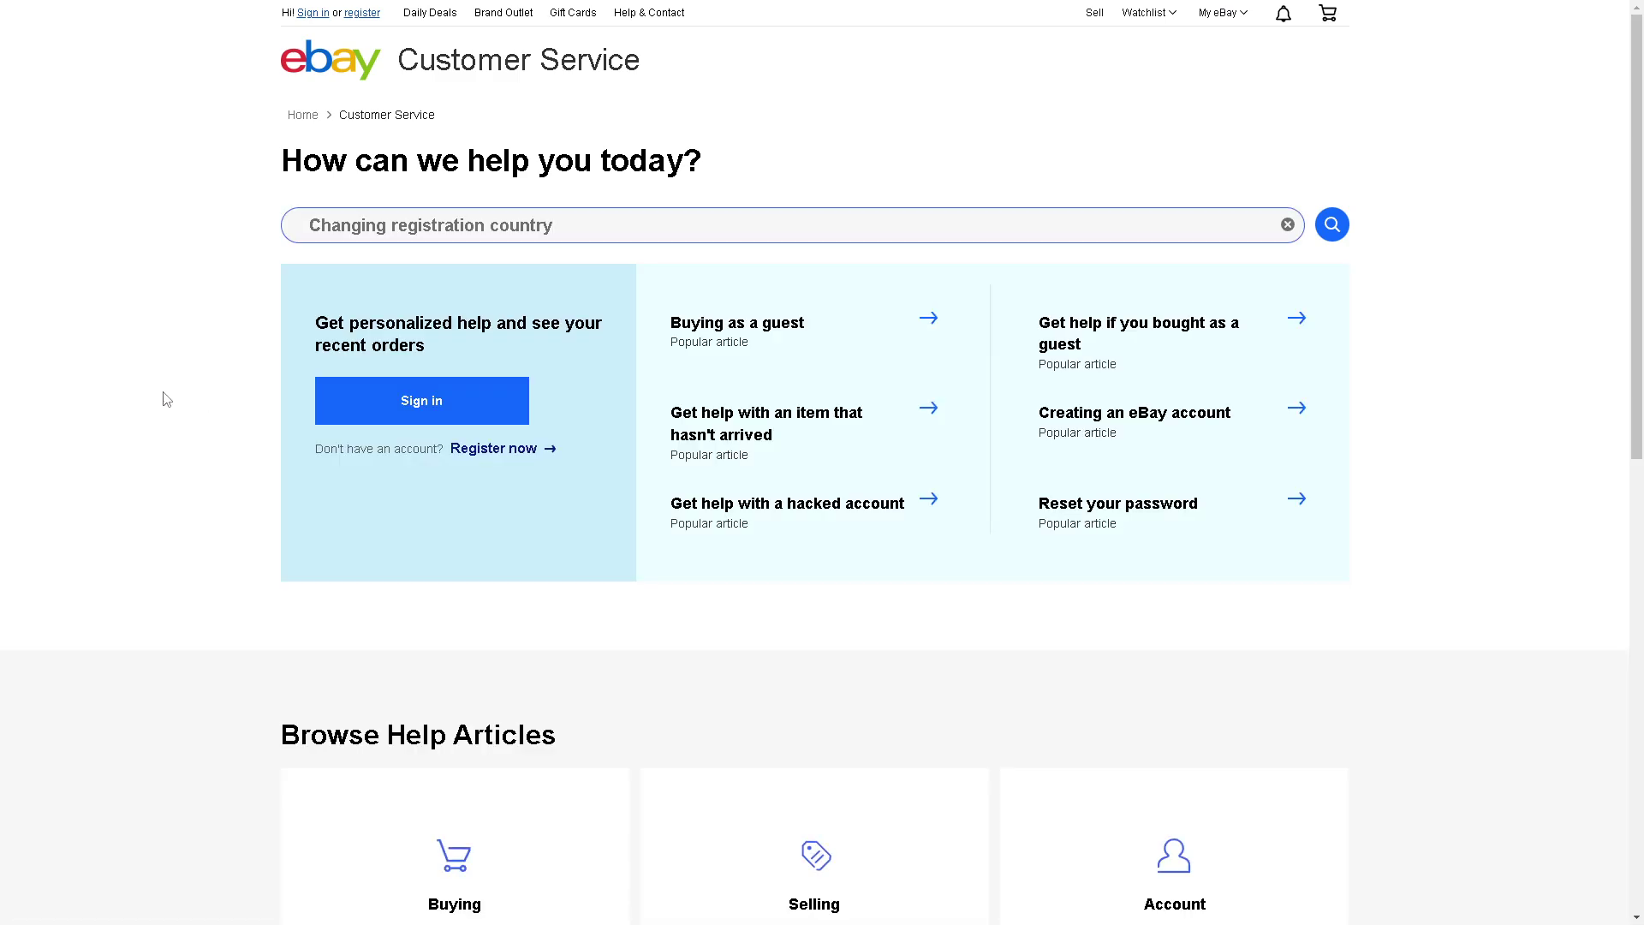